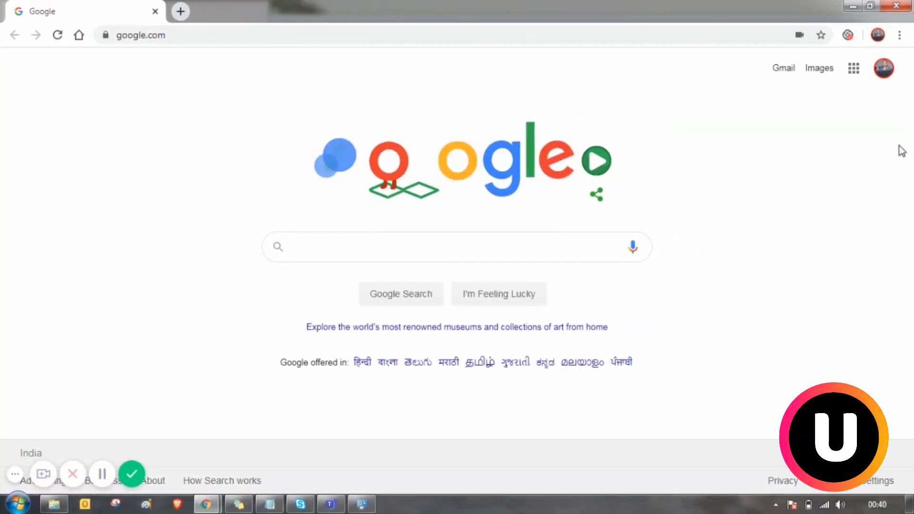
Step: Open Chrome's Extensions page from Settings
left_click(900, 35)
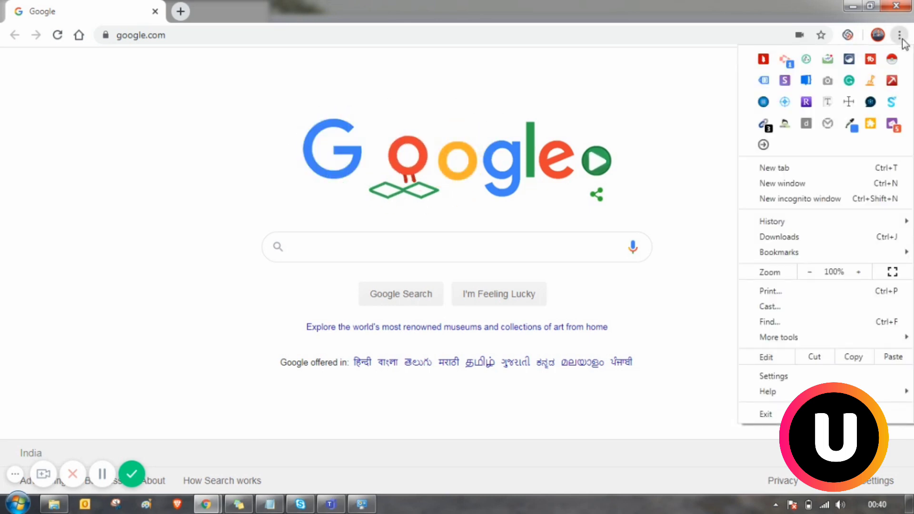
left_click(783, 375)
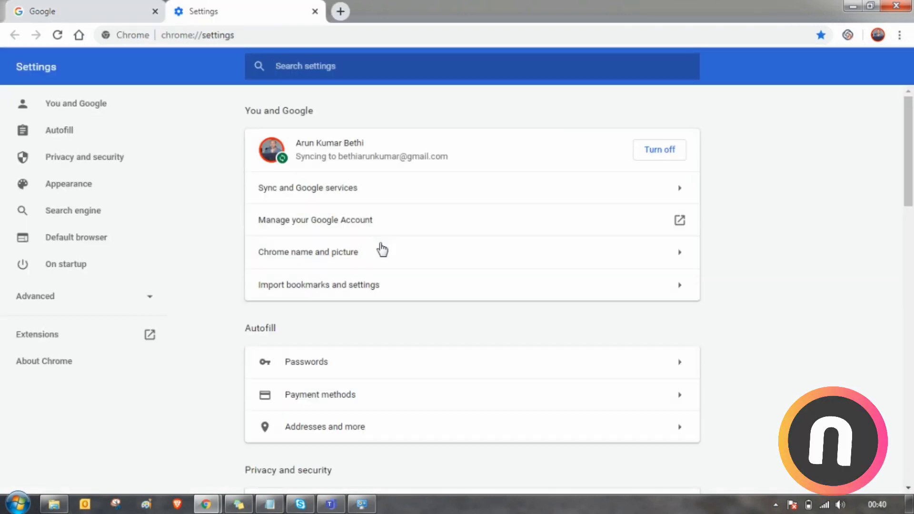
left_click(38, 339)
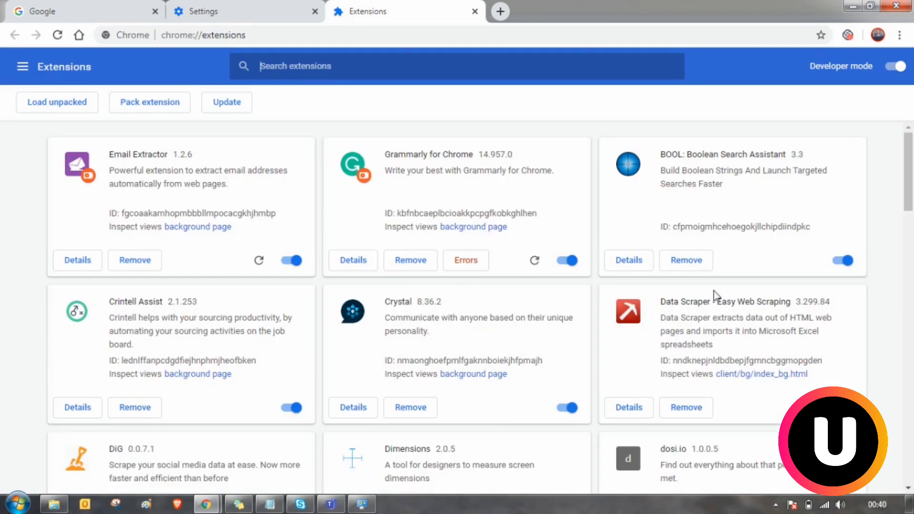
Step: Scroll down to the Dimensions extension and select its ID text
left_click(911, 304)
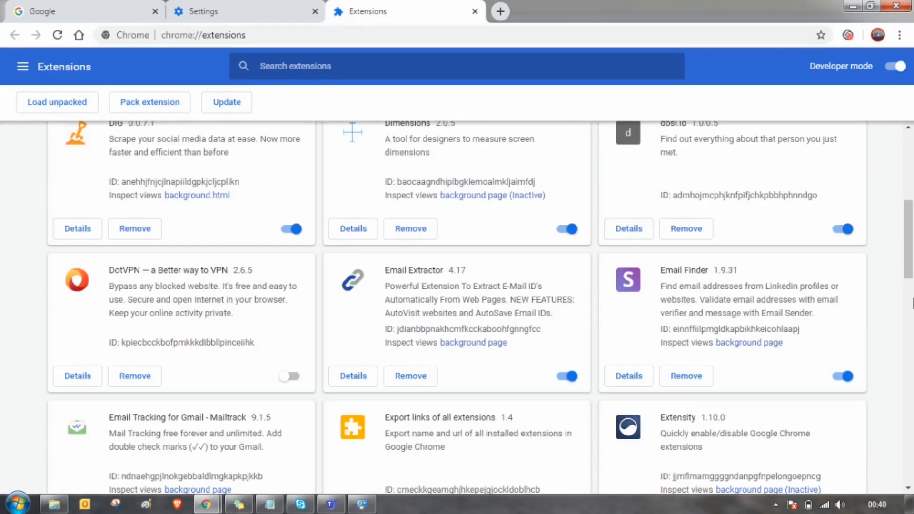
mouse_move(910, 233)
left_mouse_down()
mouse_move(910, 160)
mouse_move(911, 242)
mouse_move(911, 234)
left_mouse_up()
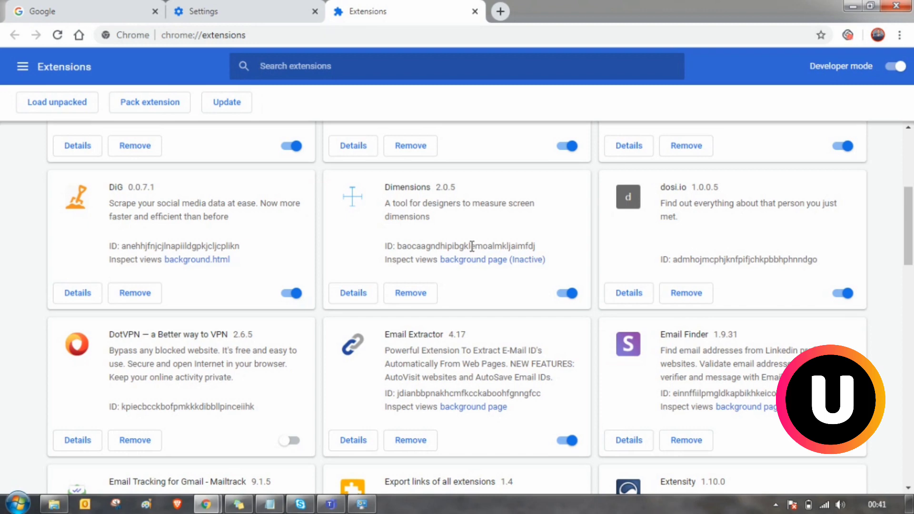
left_click_drag(536, 246, 398, 245)
key("ctrl+c")
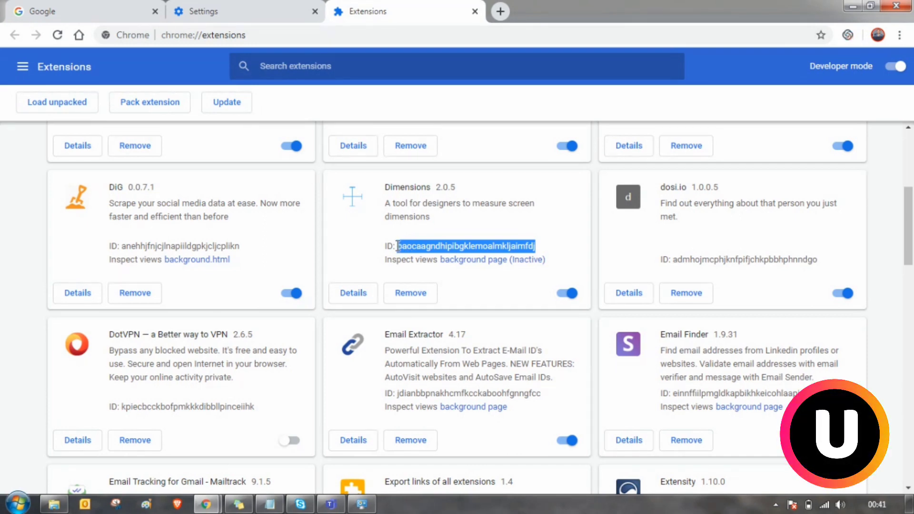
Step: Start Pack extension and find the Dimensions folder by searching its pasted ID
left_click(158, 107)
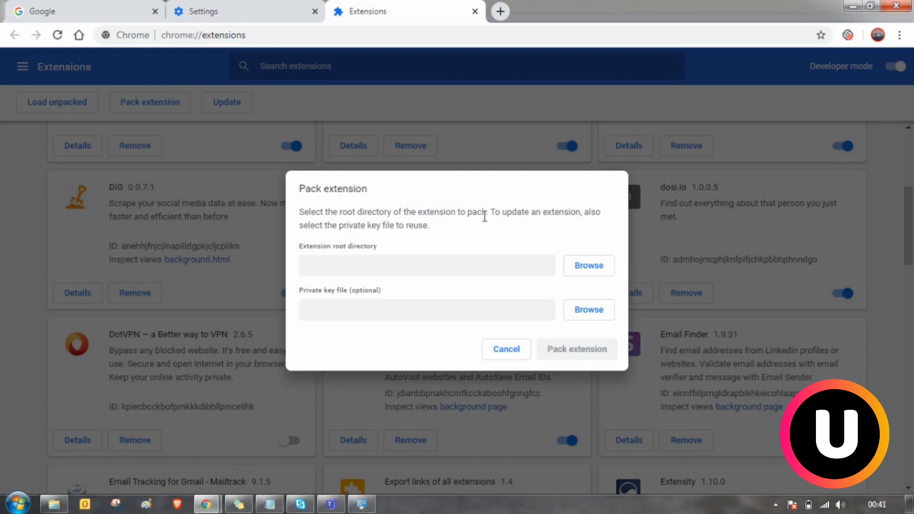
left_click(586, 268)
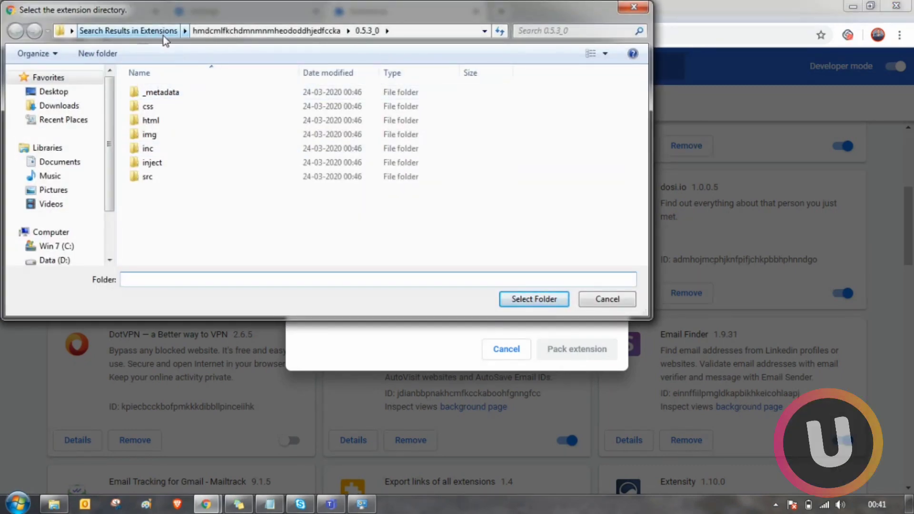
left_click(233, 33)
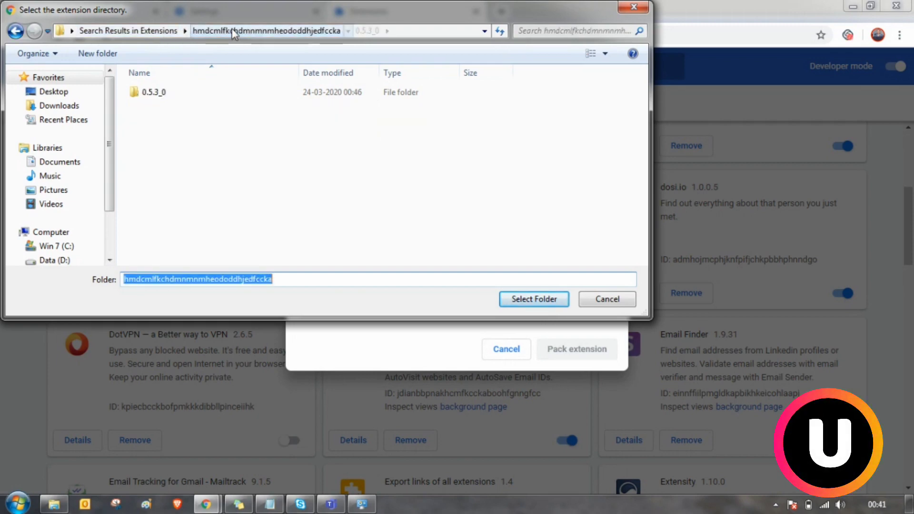
left_click(161, 30)
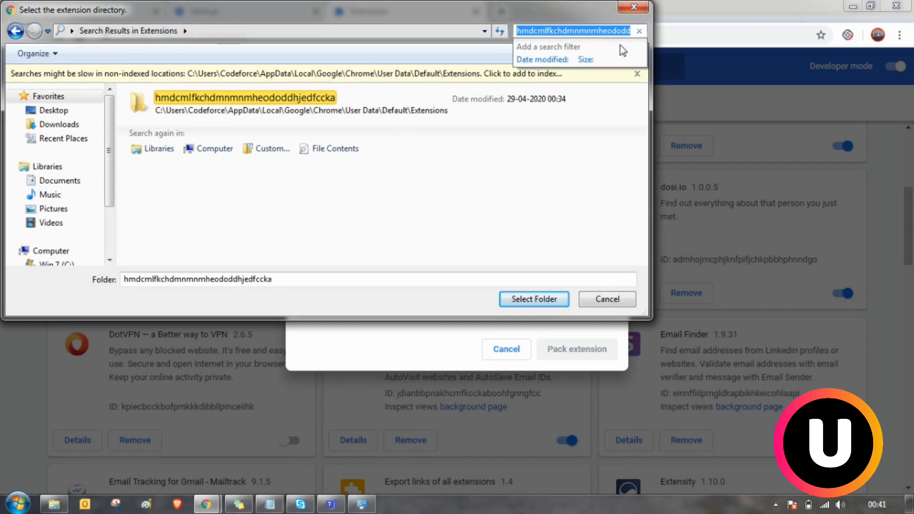
key("ctrl+v")
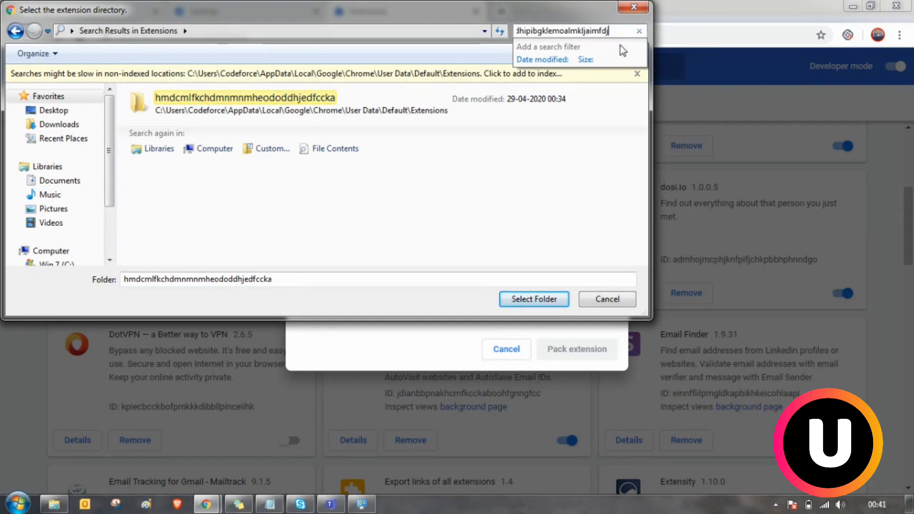
double_click(401, 104)
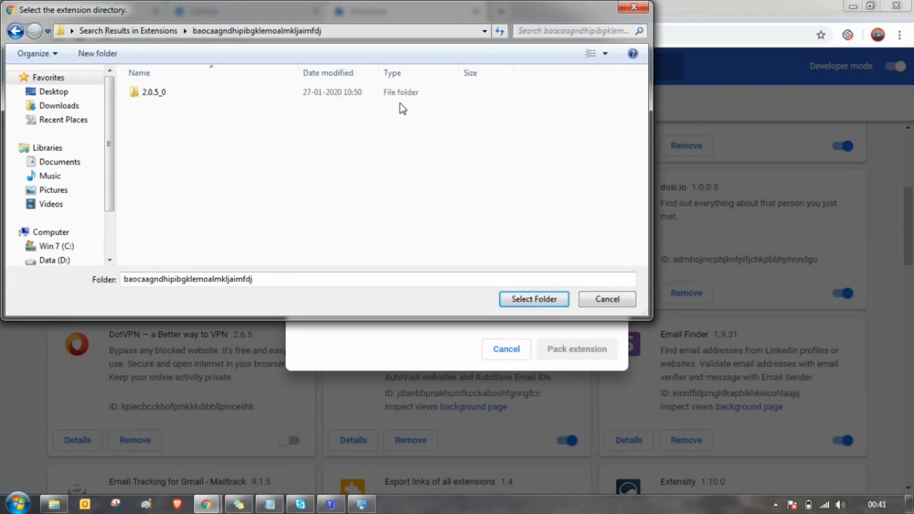
Step: Pack the 2.0.5_0 folder into 2.0.5_0.crx and 2.0.5_0.pem
left_click(317, 93)
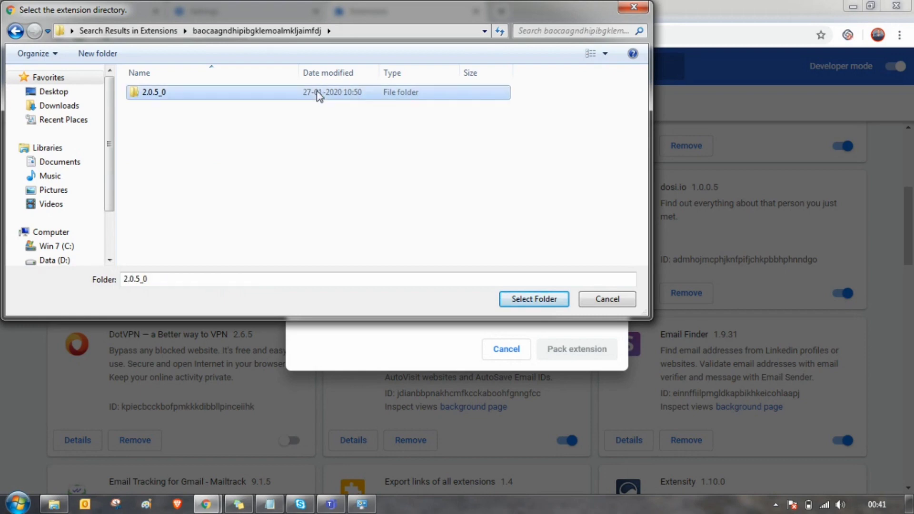
left_click(519, 299)
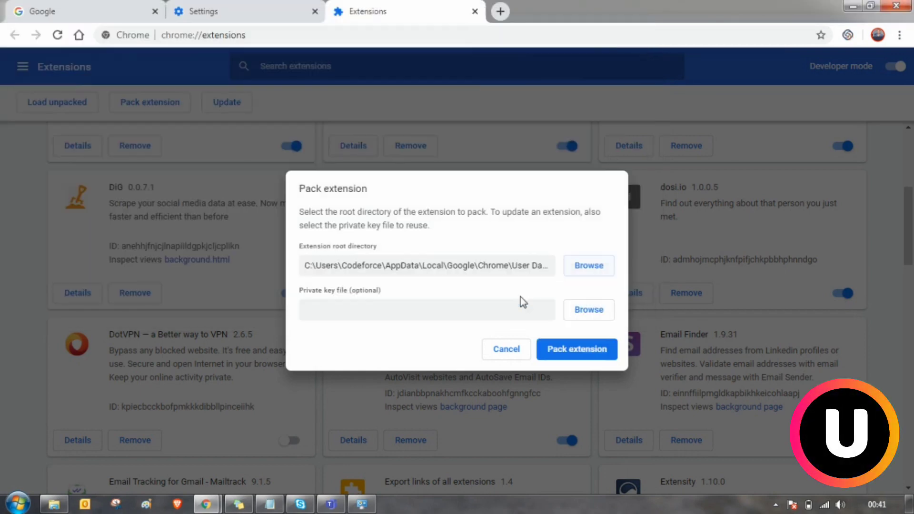
left_click(563, 352)
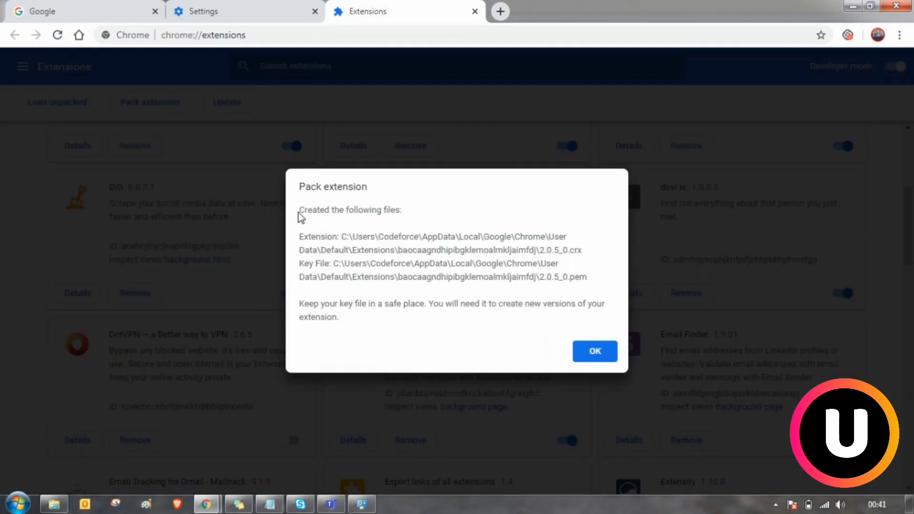
left_click_drag(300, 212, 482, 314)
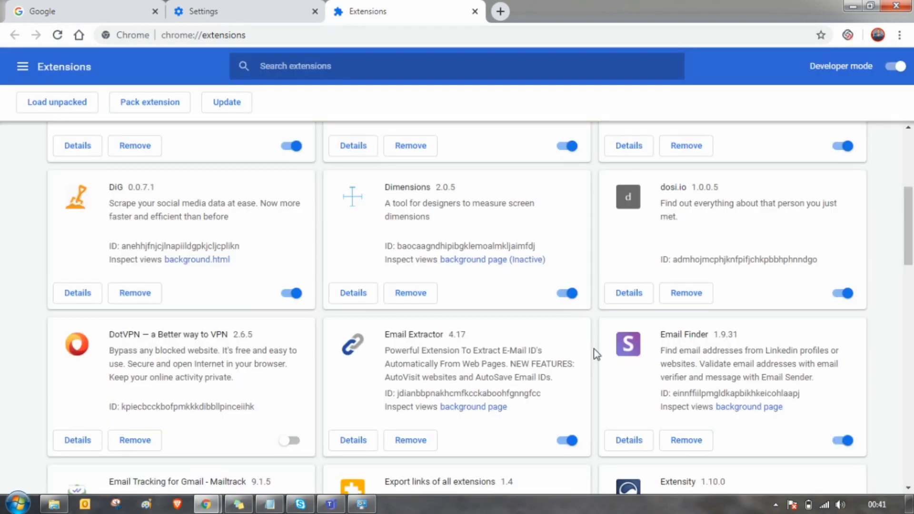
Step: Go to AppData\Local\Google\Chrome\User Data\Default\Extensions in a new Explorer window, with the user's login name in the path
left_click(593, 350)
left_click(272, 504)
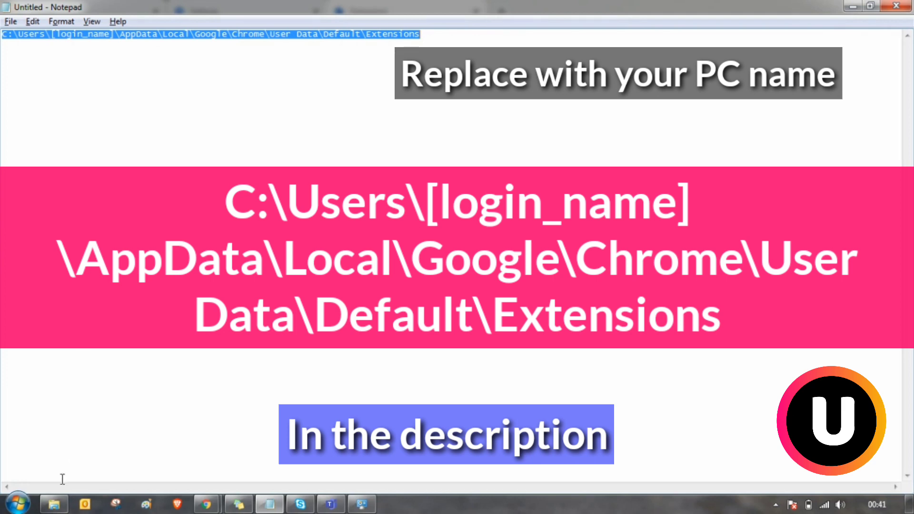
mouse_move(61, 504)
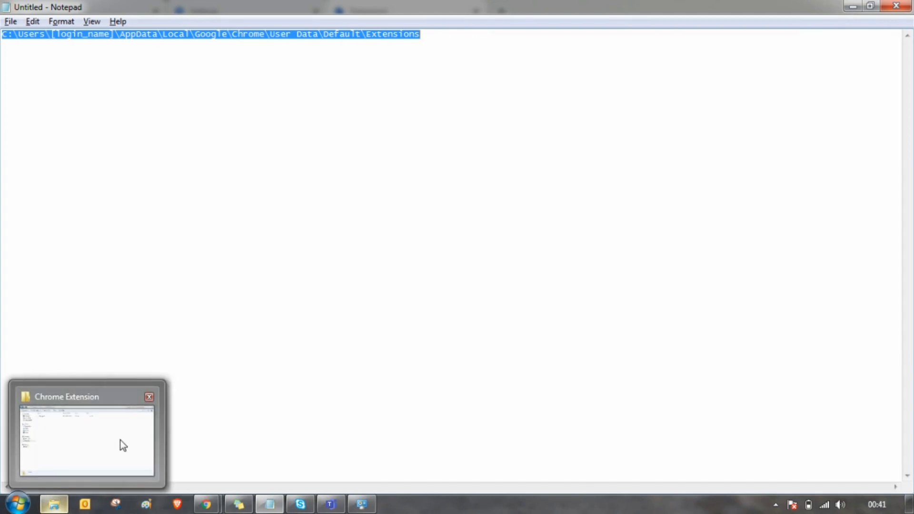
key("super+e")
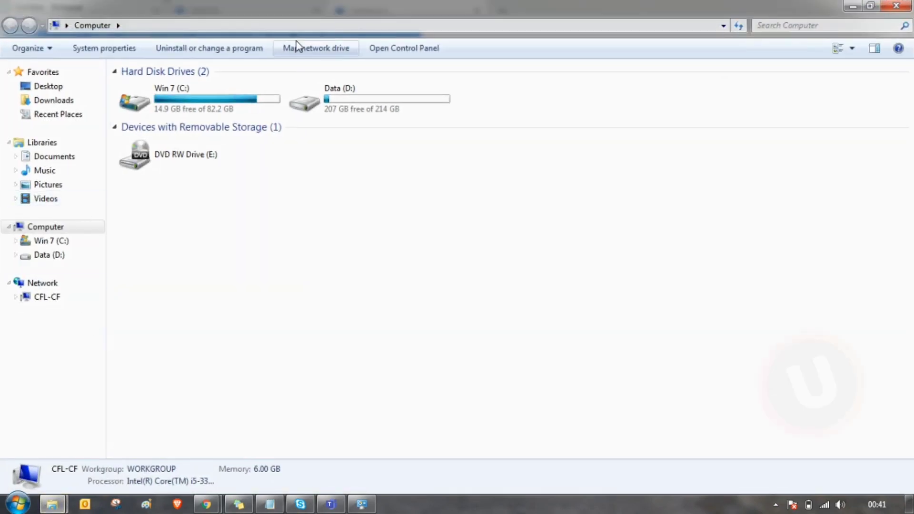
left_click(324, 27)
key("BackSpace")
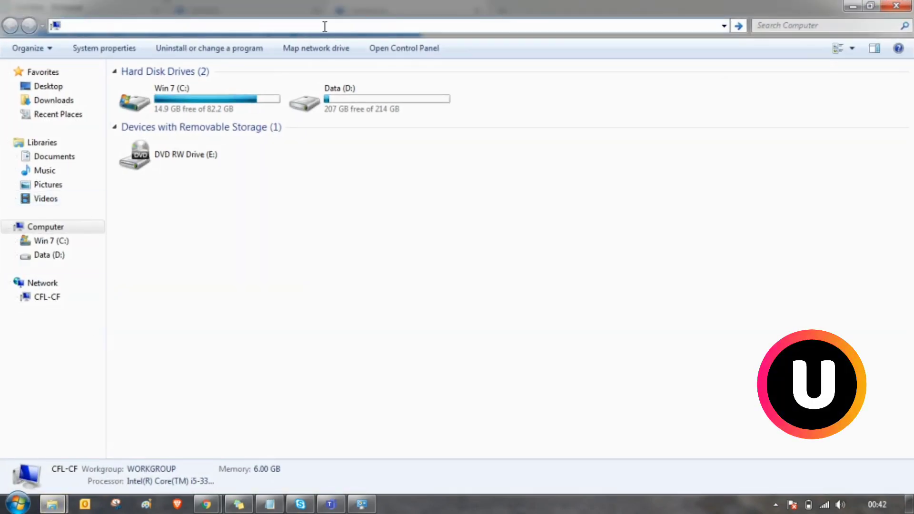
type("C:\\Users\\[login_name]\\AppData\\Local\\Google\\Chrome\\User Data\\Default\\Extensions")
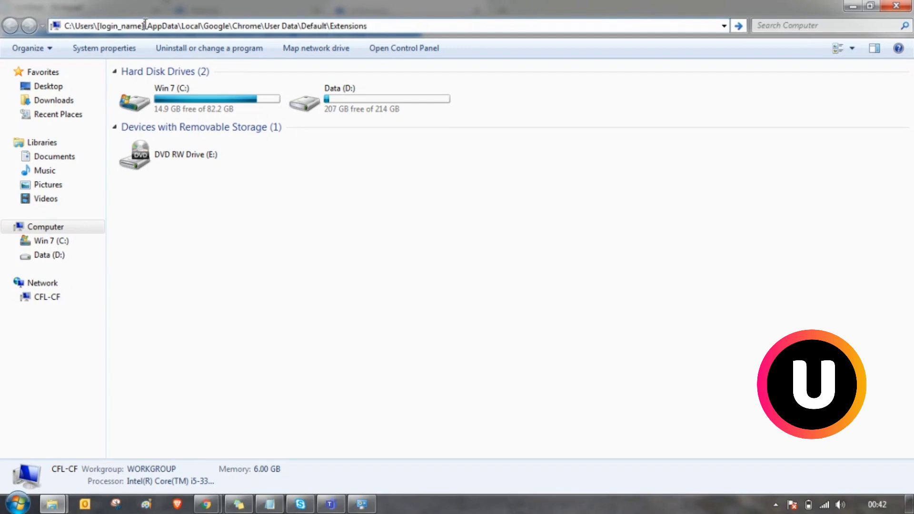
key("BackSpace")
key("BackSpace")
key("BackSpace")
key("BackSpace")
key("BackSpace")
key("BackSpace")
key("BackSpace")
key("BackSpace")
key("BackSpace")
key("BackSpace")
key("BackSpace")
key("BackSpace")
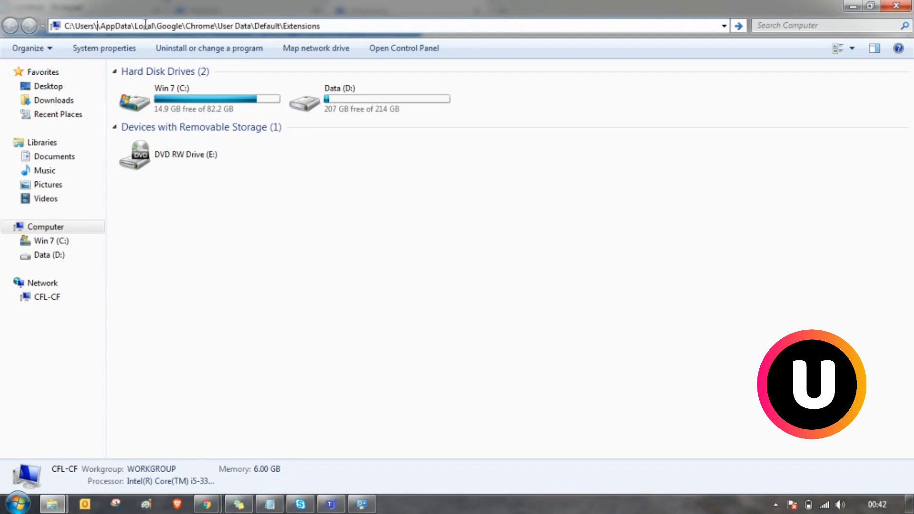
type("codefor")
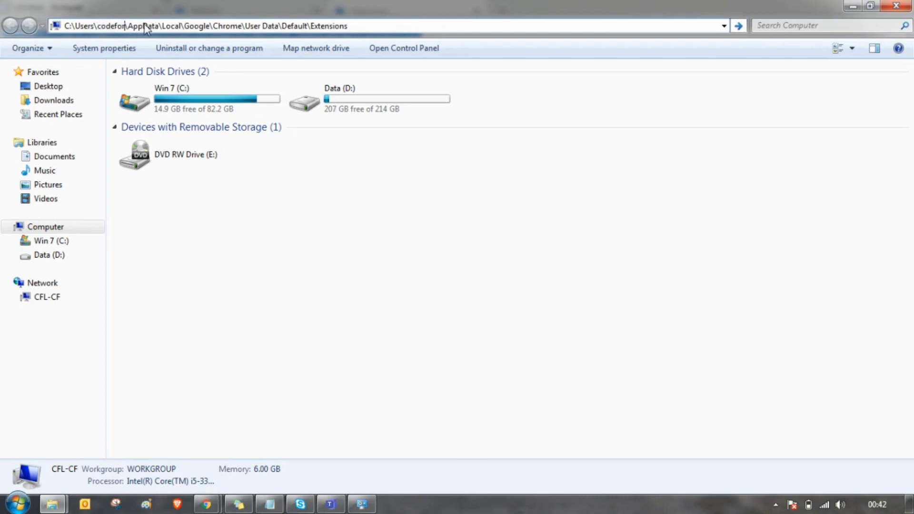
type("ce")
key("Return")
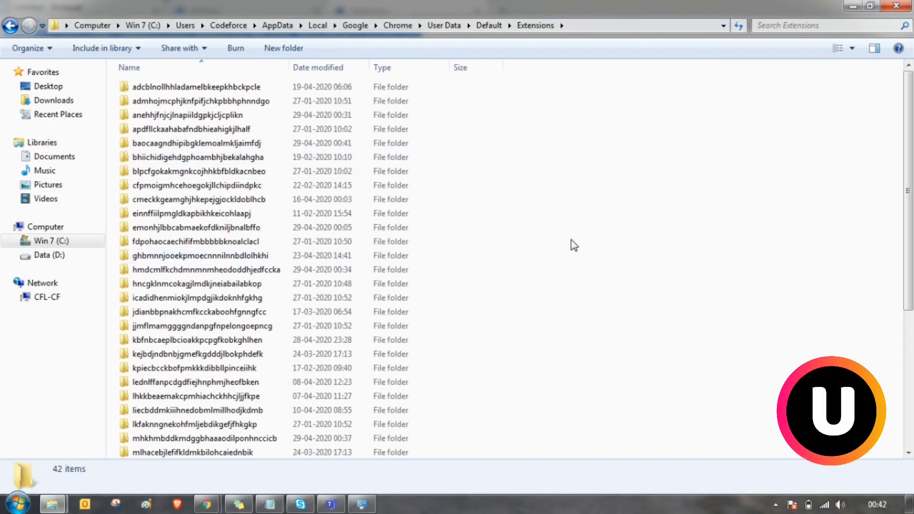
Step: Open the baocaagndhipibgklemoalmkljaimfdj folder and copy 2.0.5_0.crx
key("alt+Tab")
key("alt+Tab")
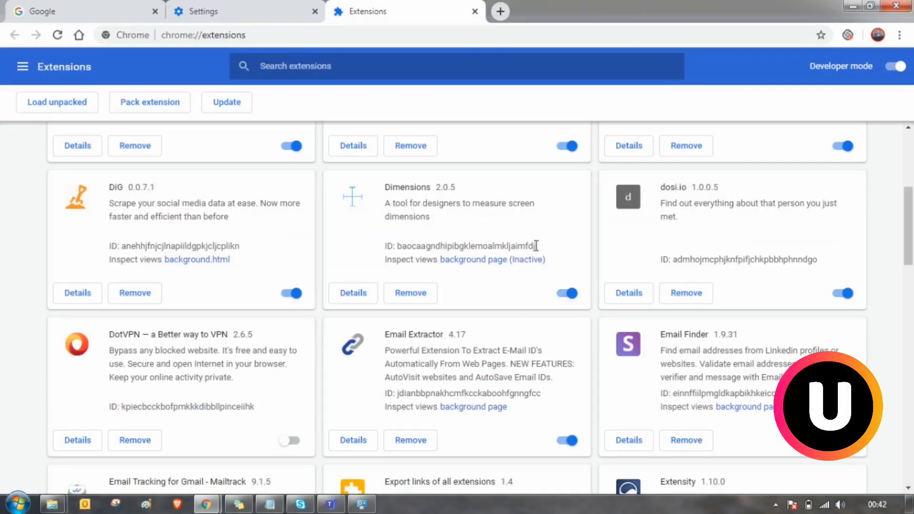
key("alt+Tab")
key("alt+Tab")
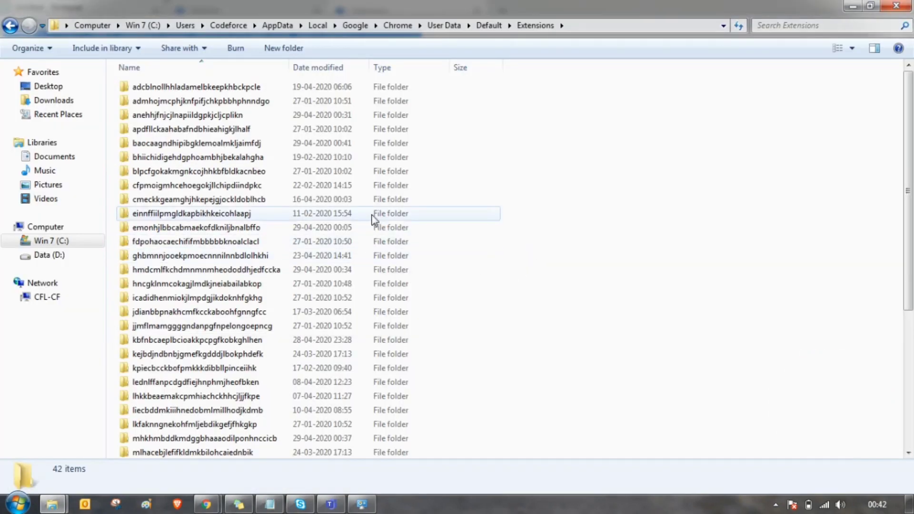
double_click(257, 143)
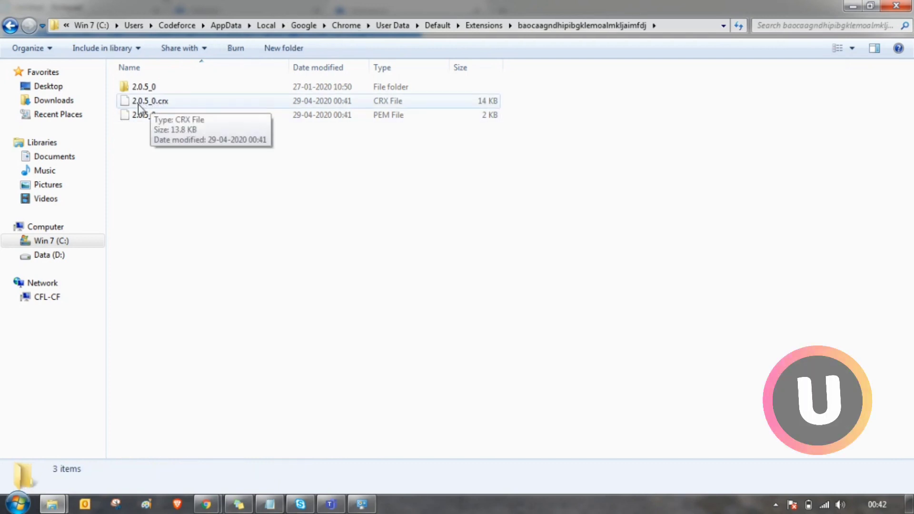
left_click(166, 104)
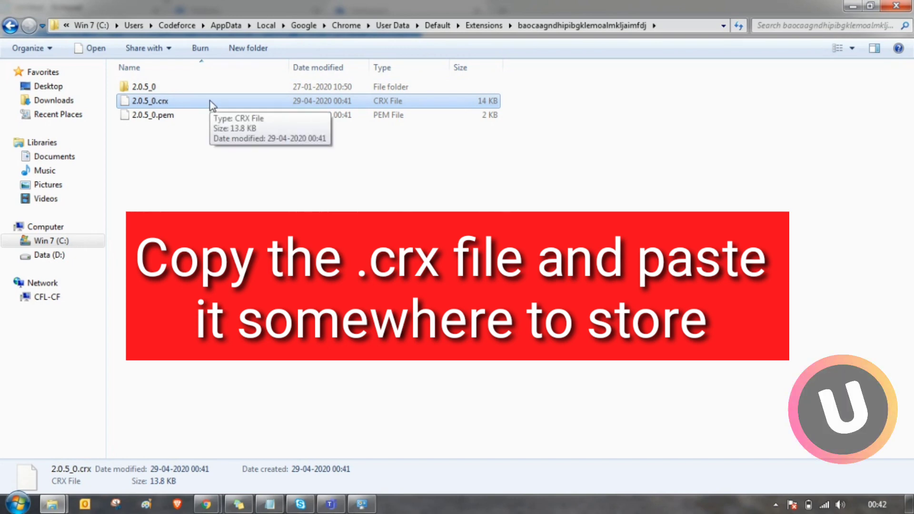
key("F2")
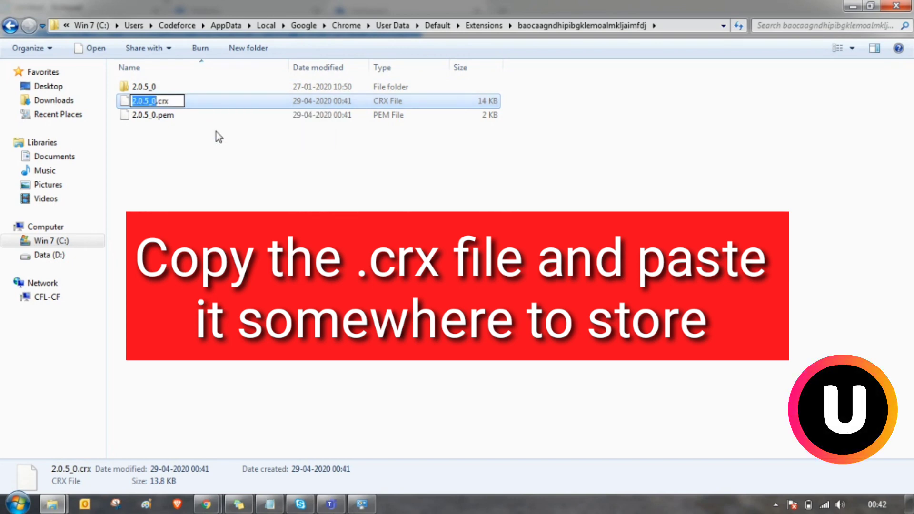
left_click(226, 104)
right_click(227, 104)
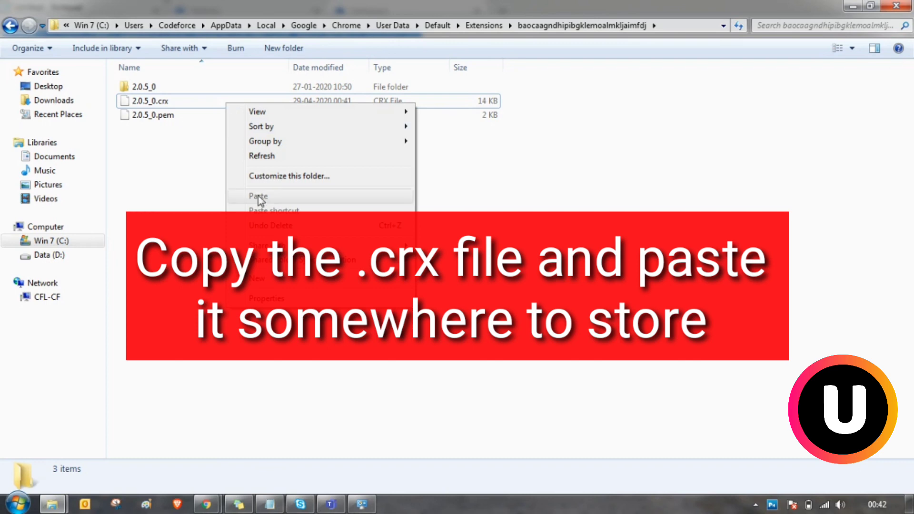
left_click(176, 195)
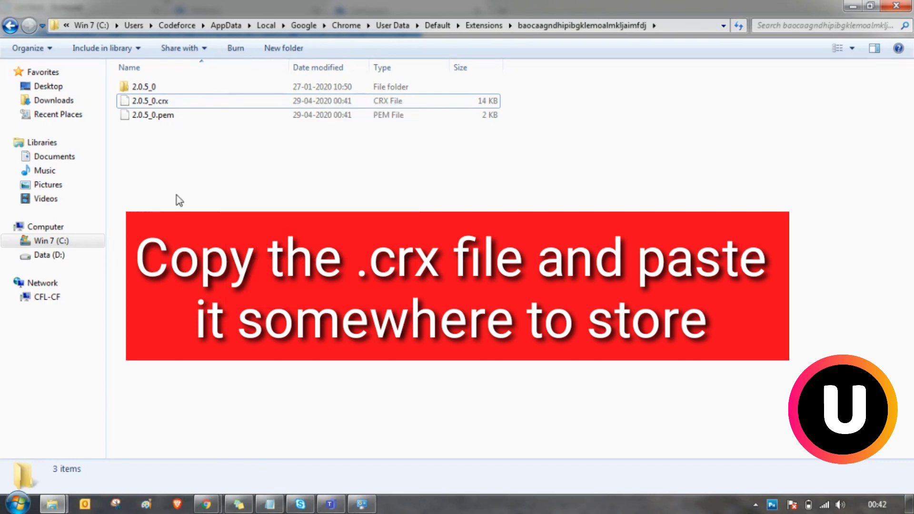
right_click(182, 101)
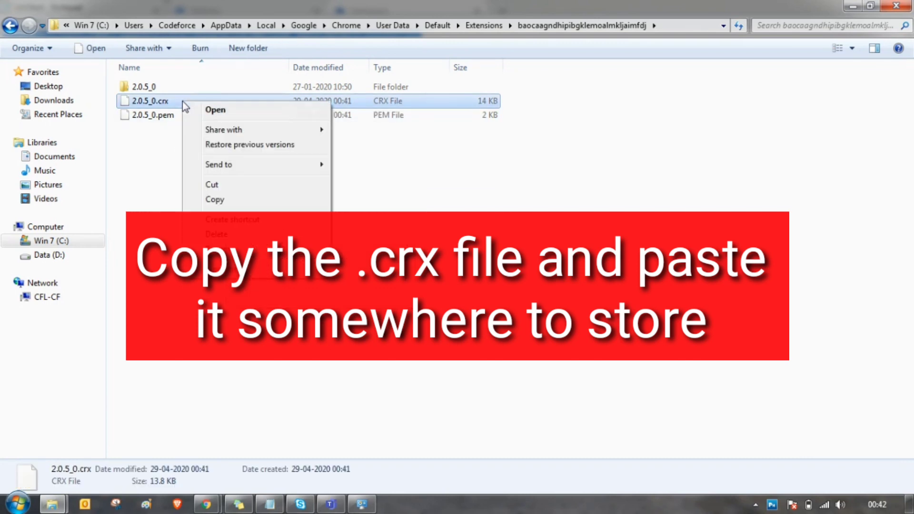
left_click(218, 200)
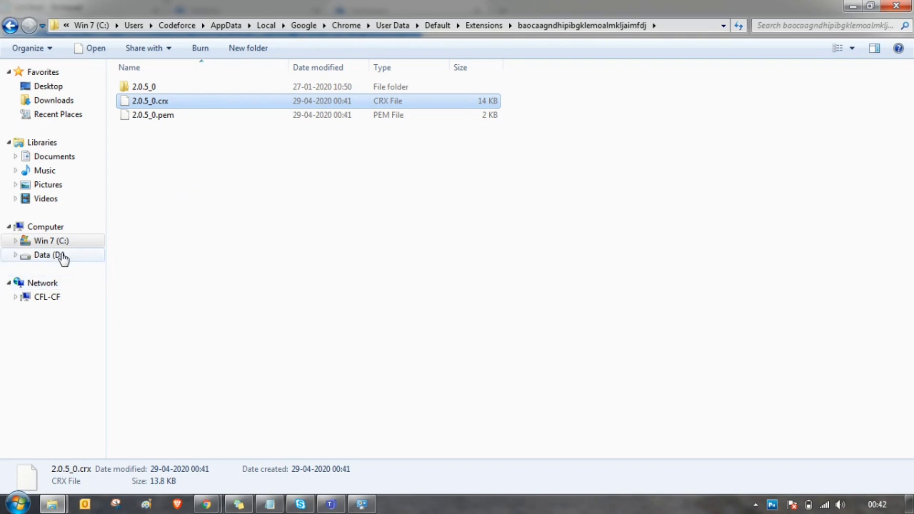
Step: Paste 2.0.5_0.crx into D:\Chrome Extension
left_click(64, 257)
double_click(190, 256)
key("ctrl+v")
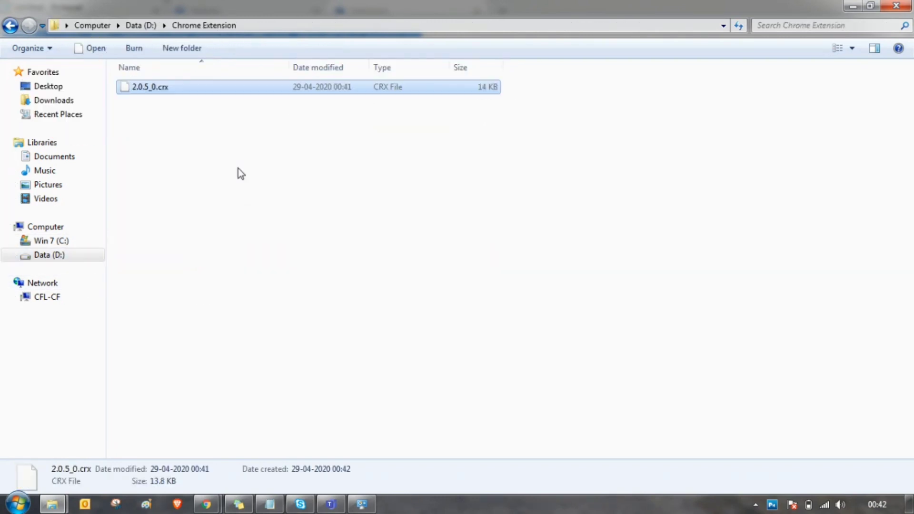
left_click(240, 173)
key("alt+Tab")
key("alt+Tab")
key("alt+Tab")
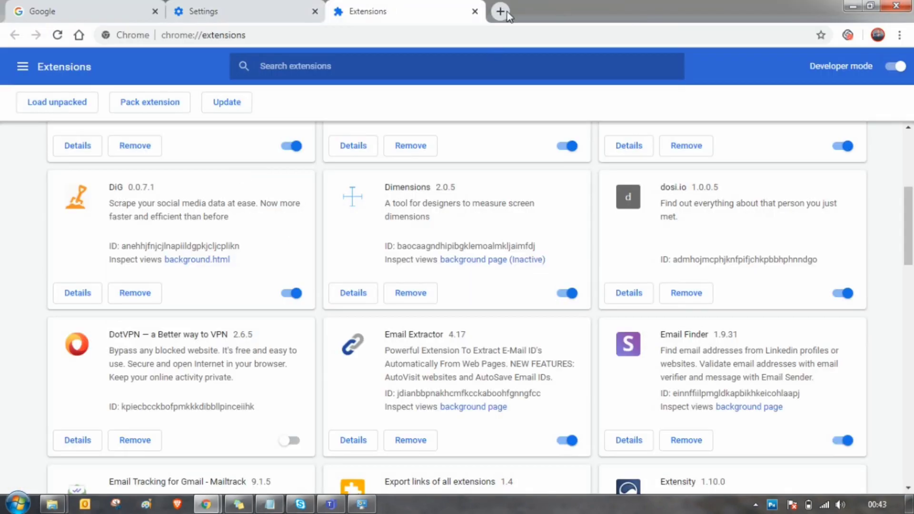
Step: Search Google for 'crx extractor' in a new tab
left_click(495, 15)
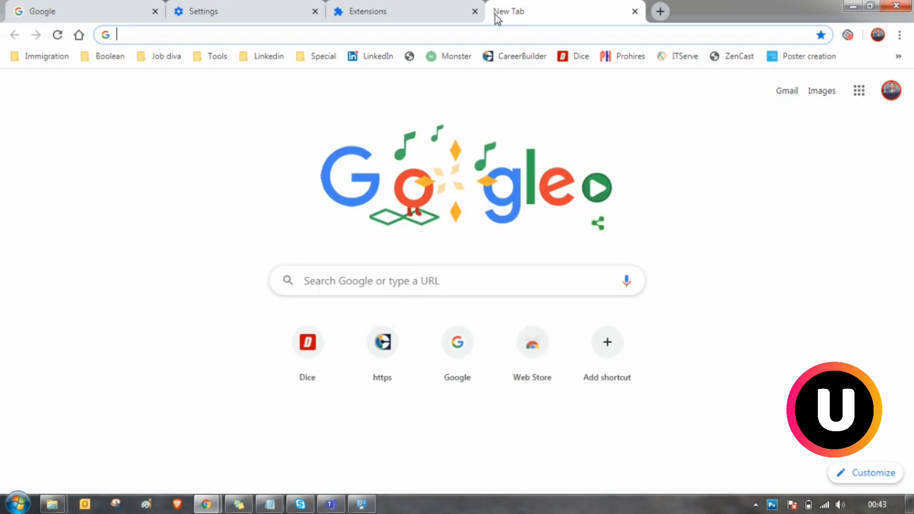
type("crx")
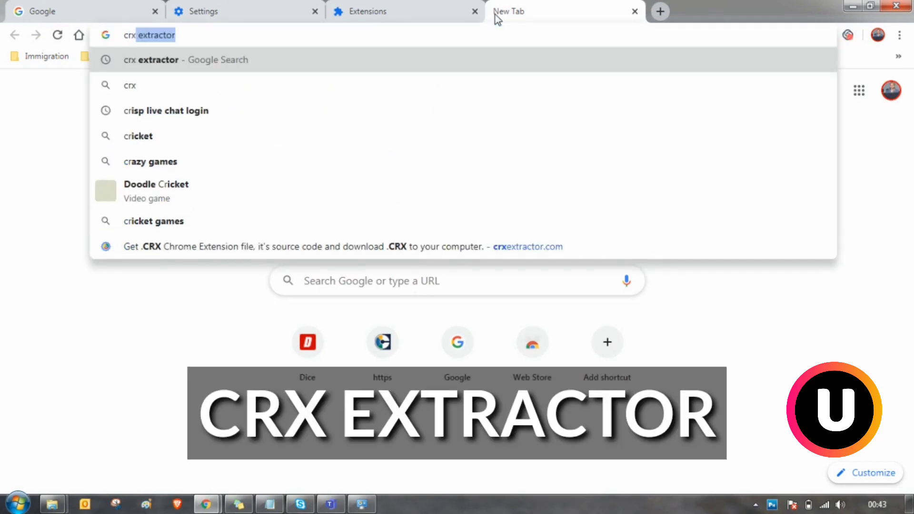
key("Delete")
left_click(157, 85)
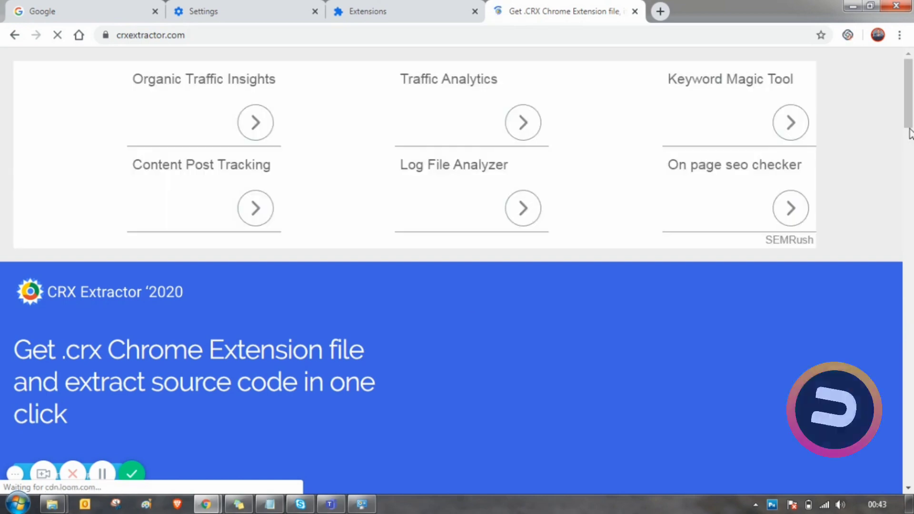
Step: Go to crxextractor.com's upload page and bring up its file chooser
mouse_move(910, 133)
left_mouse_down()
mouse_move(911, 195)
mouse_move(911, 150)
left_mouse_up()
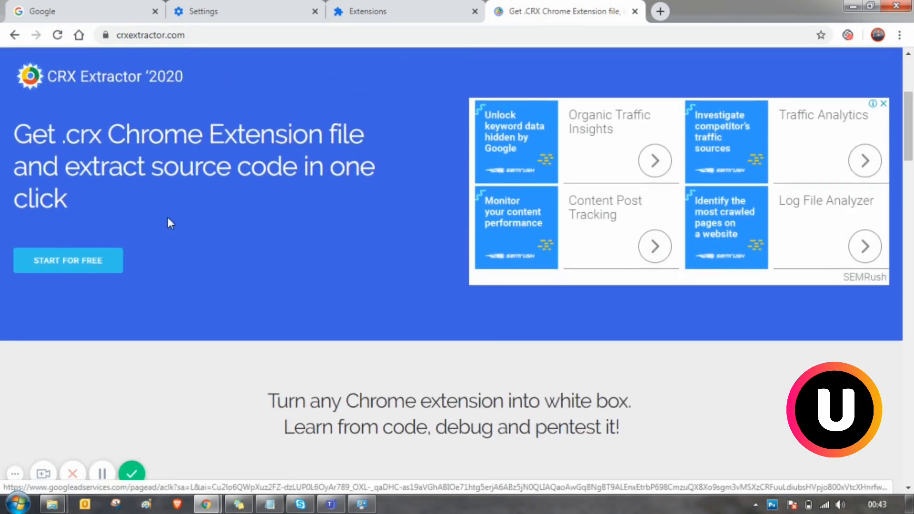
left_click(61, 268)
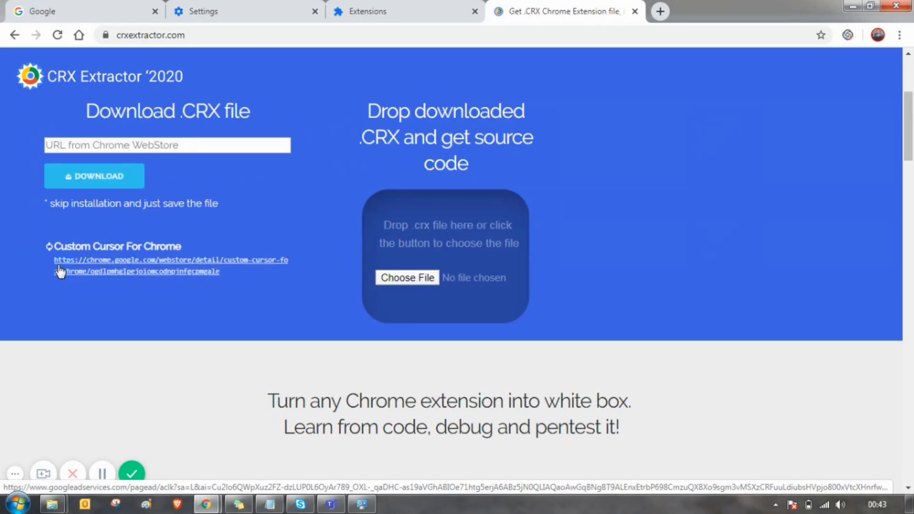
left_click(408, 283)
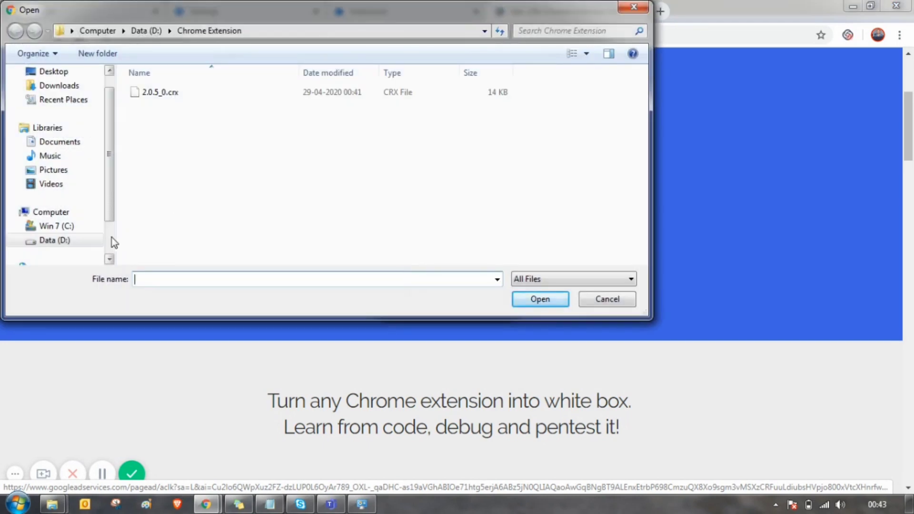
Step: Upload 2.0.5_0.crx from D:\Chrome Extension and download its source as 2.0.5_0.zip
scroll(113, 238, "down", 1)
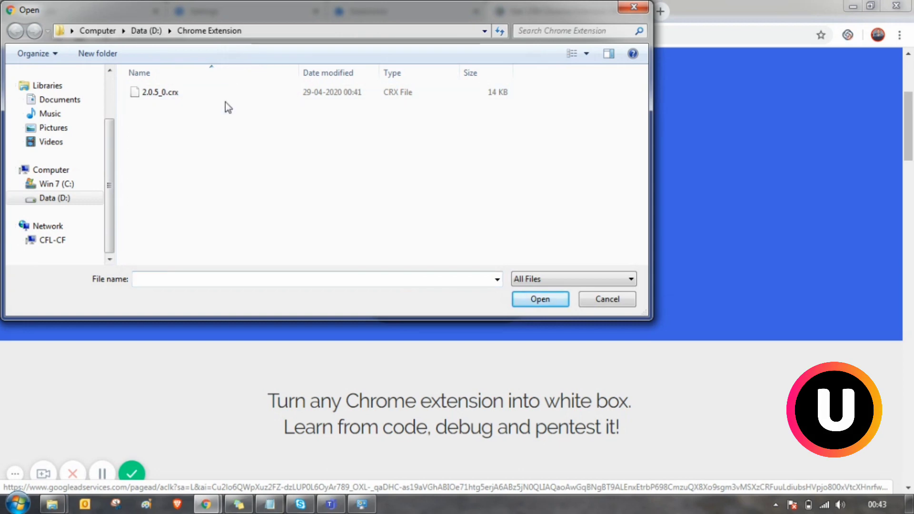
left_click(238, 96)
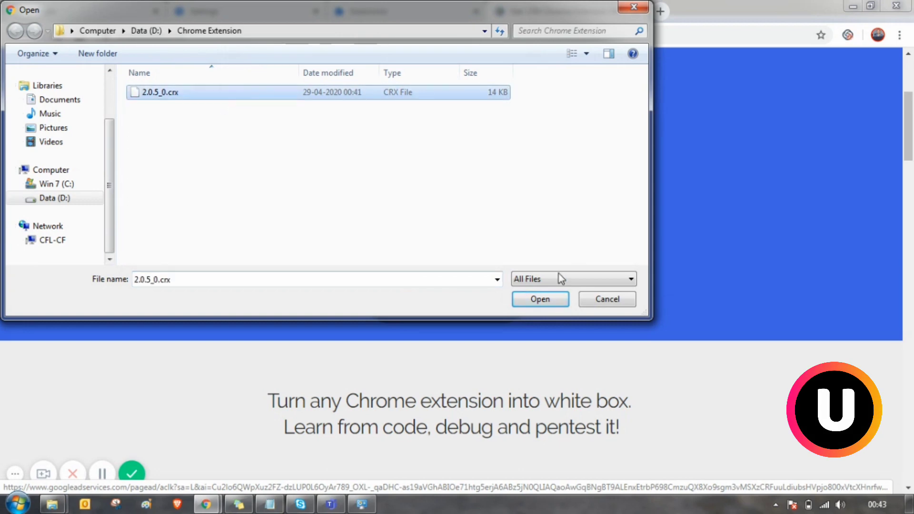
left_click(537, 299)
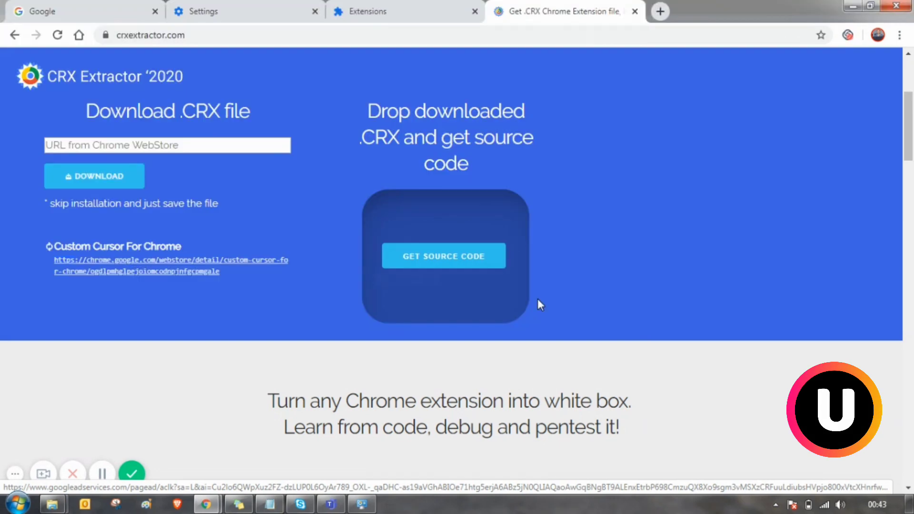
left_click(444, 264)
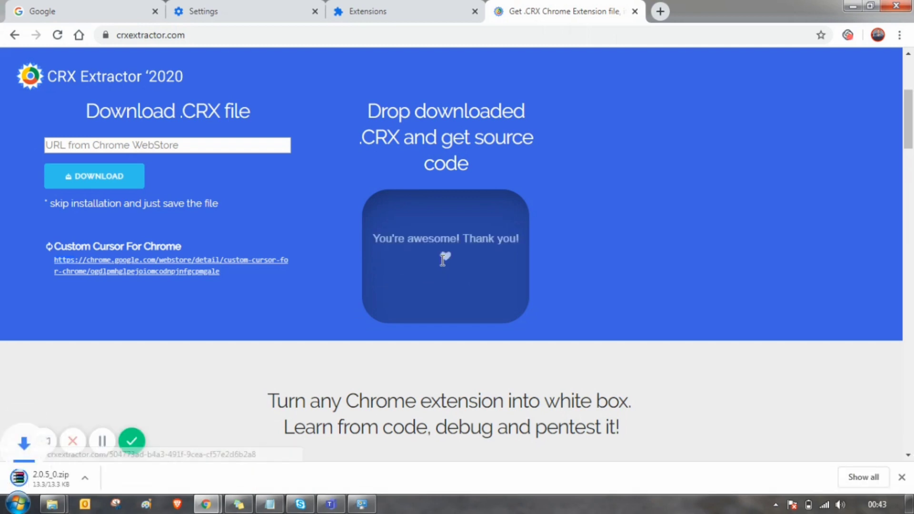